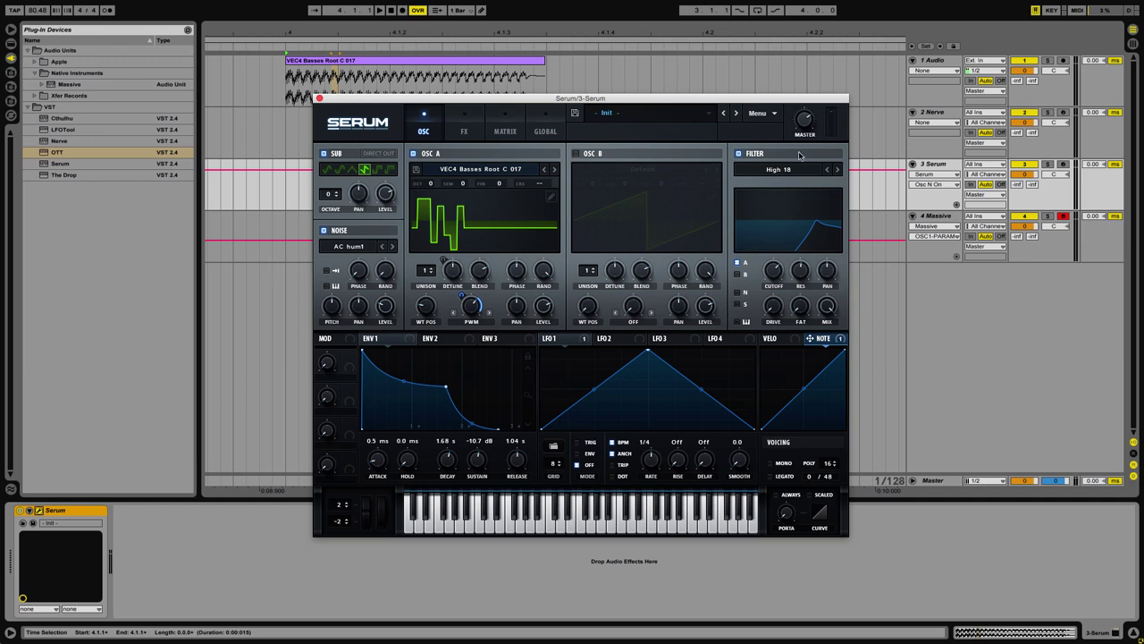
Show the Serum Presets folder in the file browser and locate the User folder inside Noises
left_click(762, 114)
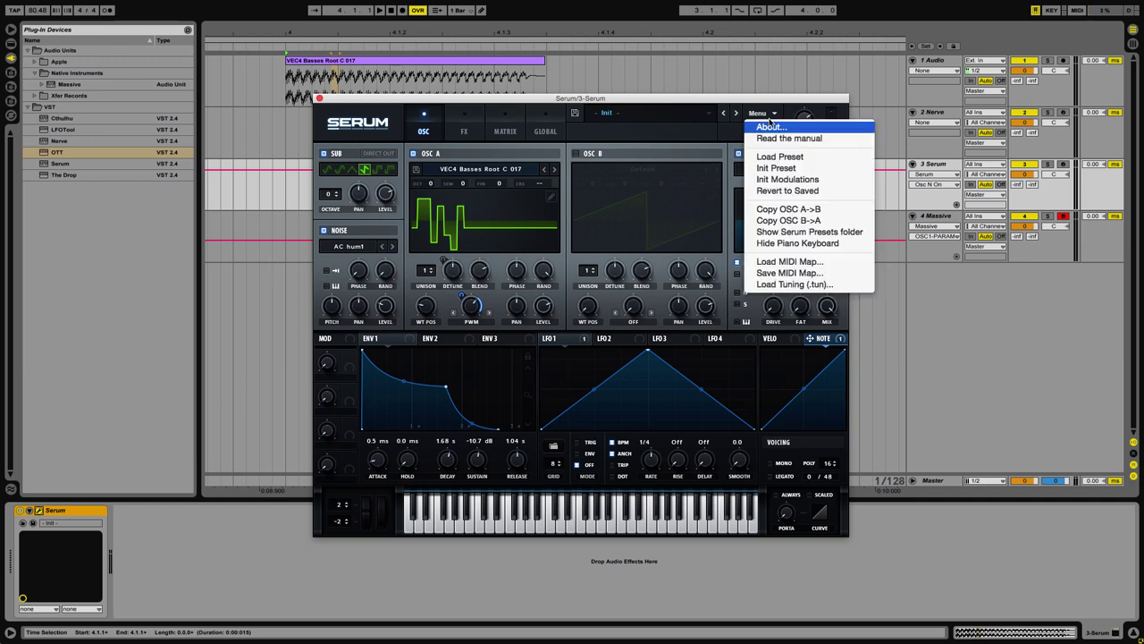
left_click(783, 234)
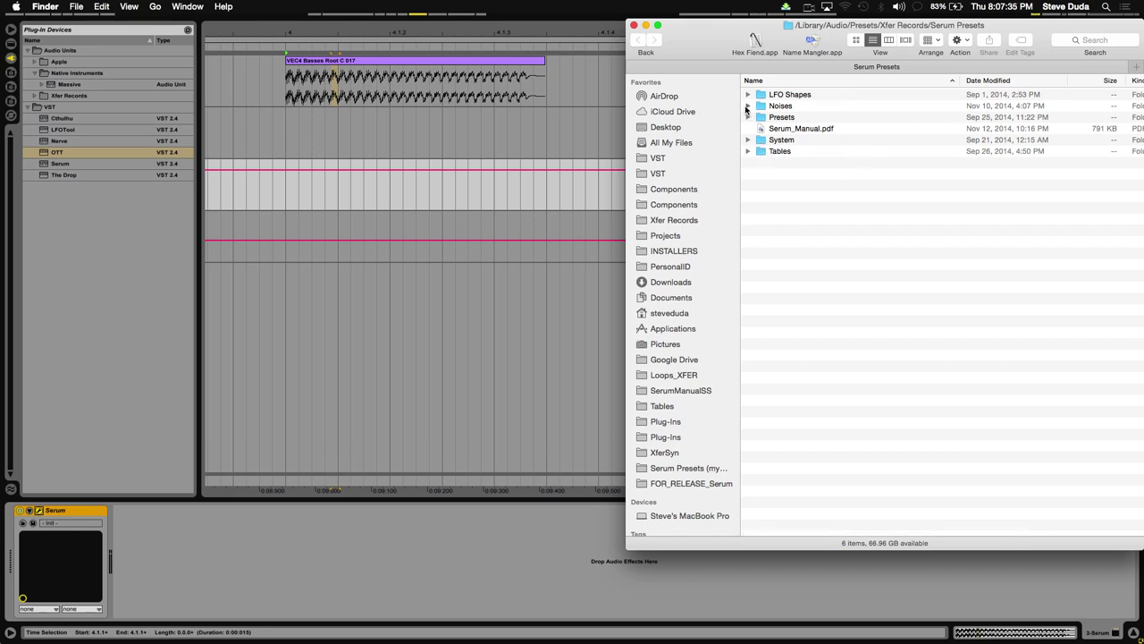
left_click(747, 107)
left_click(773, 107)
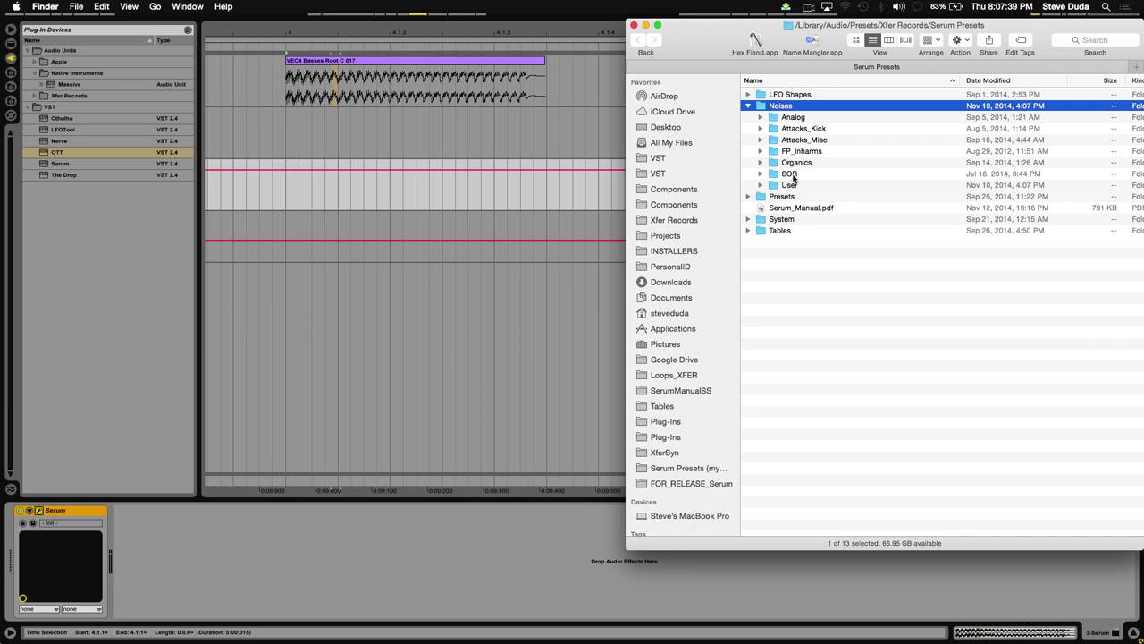
left_click(766, 185)
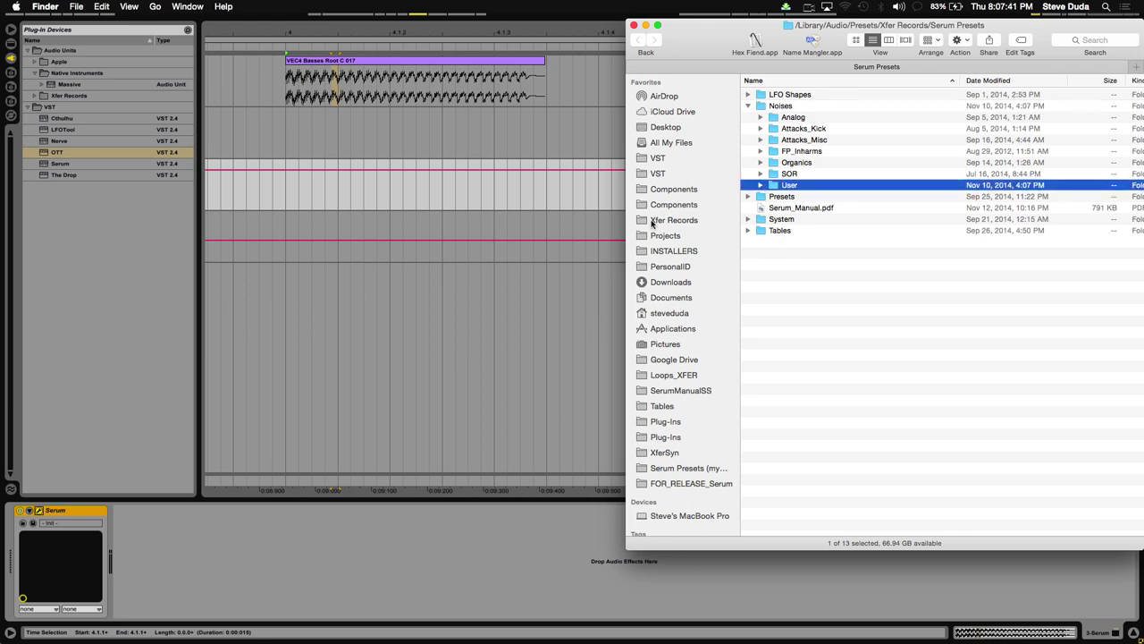
Return to Serum and view the noise oscillator's list of sample categories without changing the loaded noise
left_click(600, 242)
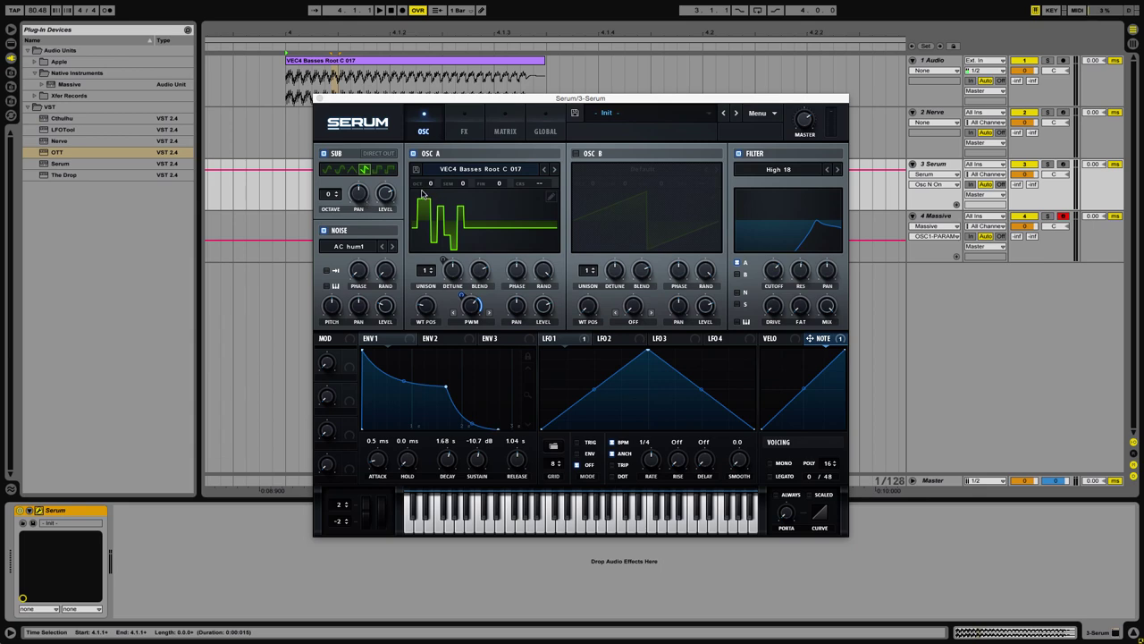
left_click(352, 247)
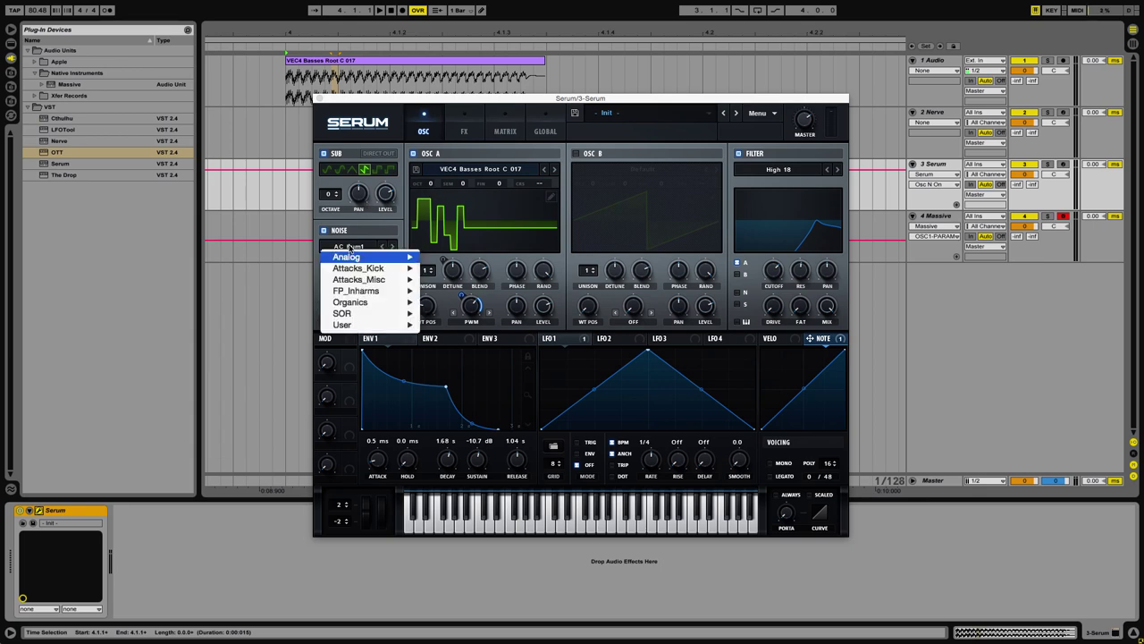
left_click(403, 168)
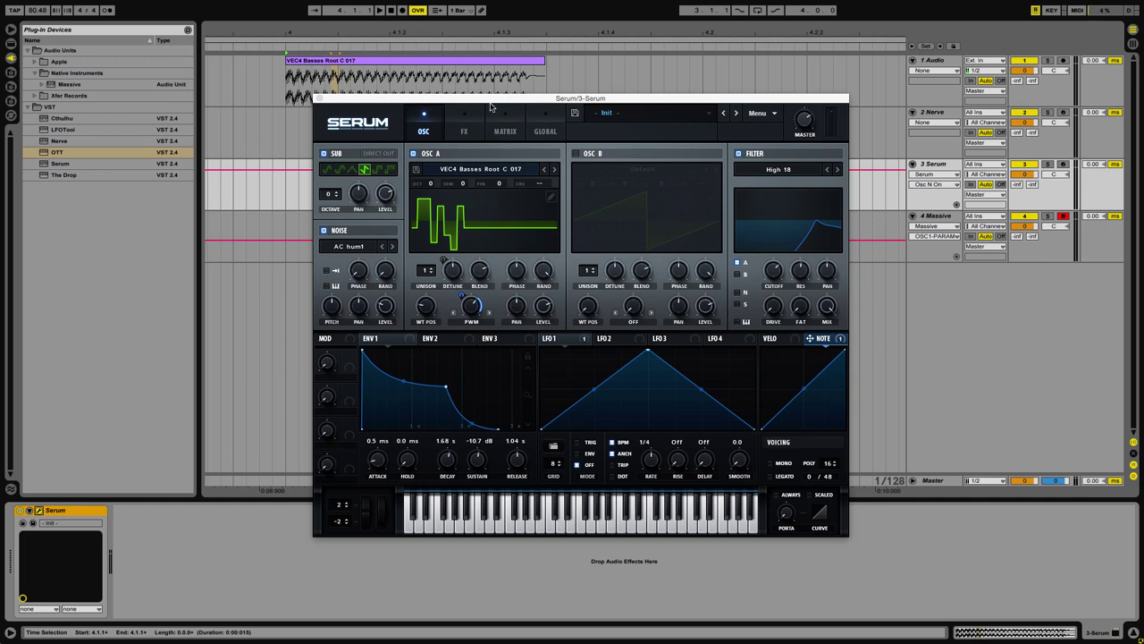
Enable the Flanger, Chorus and Delay effects in Serum and return to the oscillator page
left_click(464, 129)
left_click(328, 193)
left_click(329, 228)
left_click(328, 245)
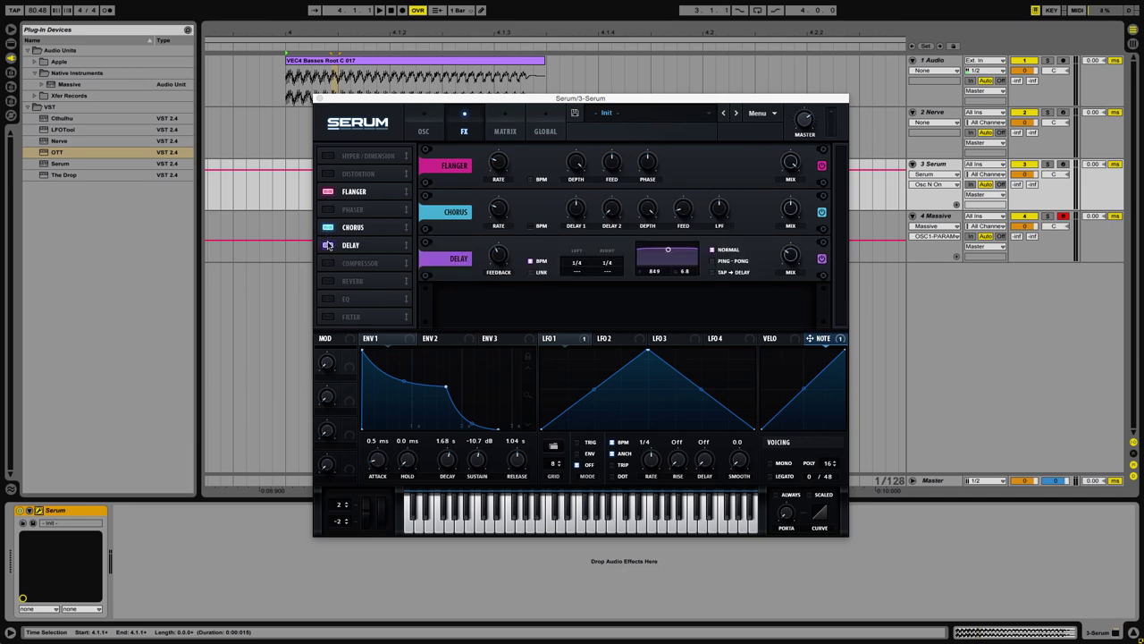
left_click(427, 129)
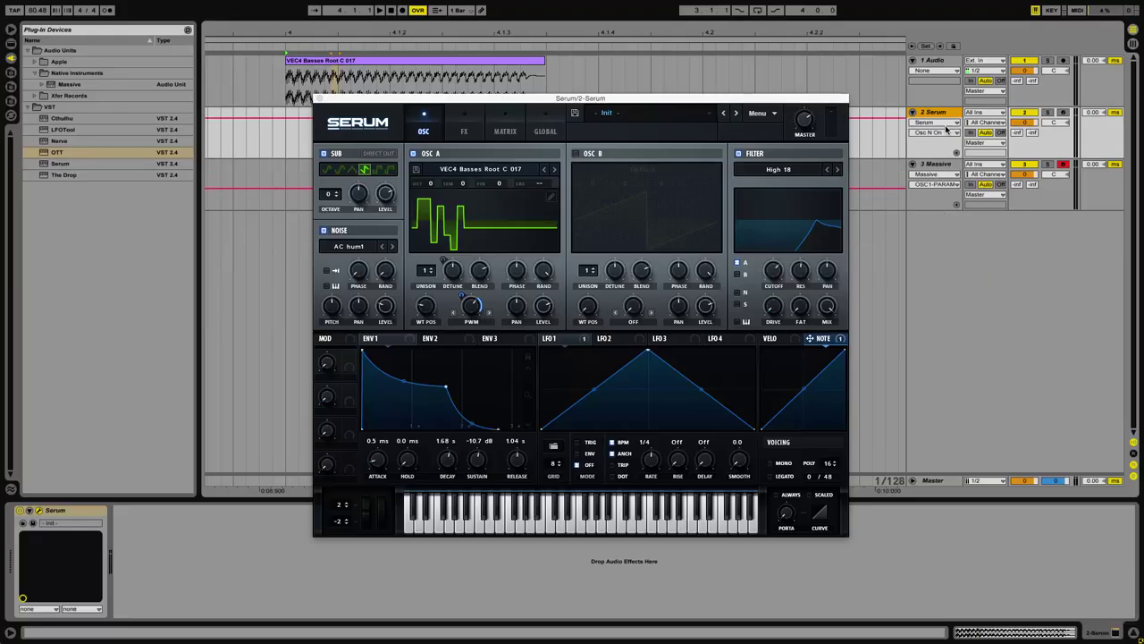
Delete the existing Massive track and load a fresh Massive Audio Unit onto a new MIDI track
left_click(950, 165)
key("Delete")
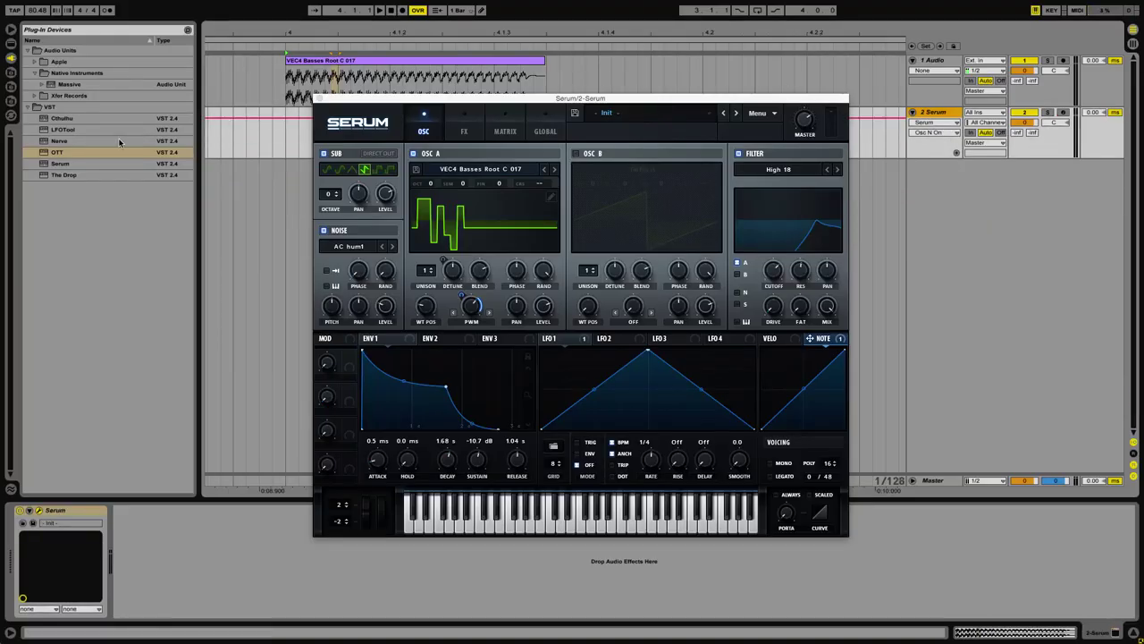
left_click(42, 84)
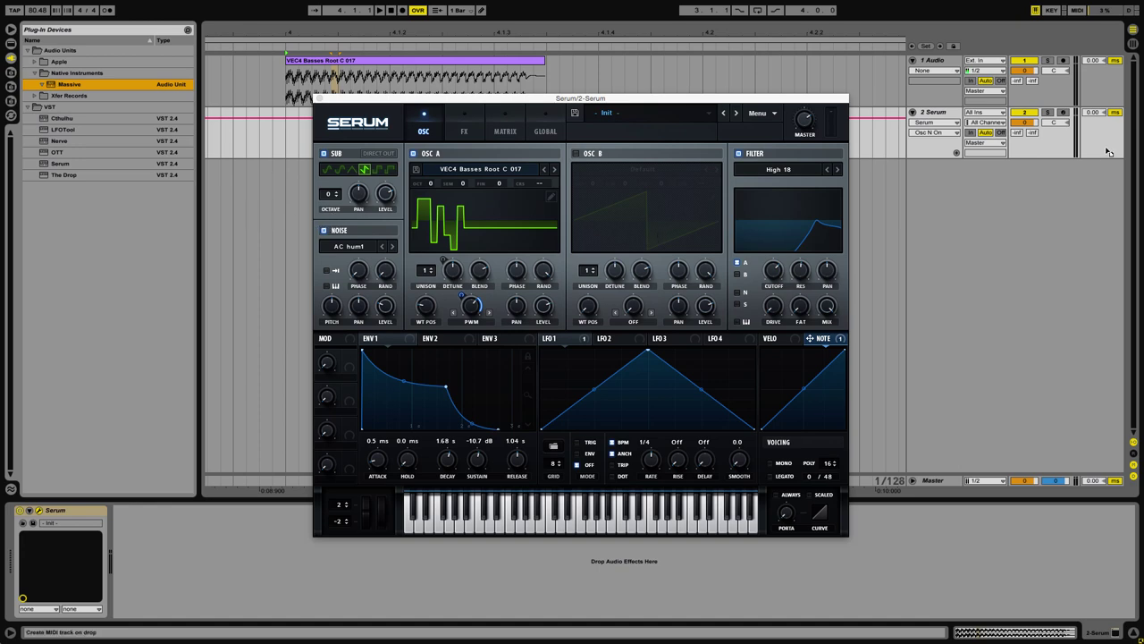
left_click_drag(1108, 152, 1107, 153)
Move the Serum window lower, show the Live devices in the browser, and initialize Serum's preset
left_click_drag(754, 101, 849, 238)
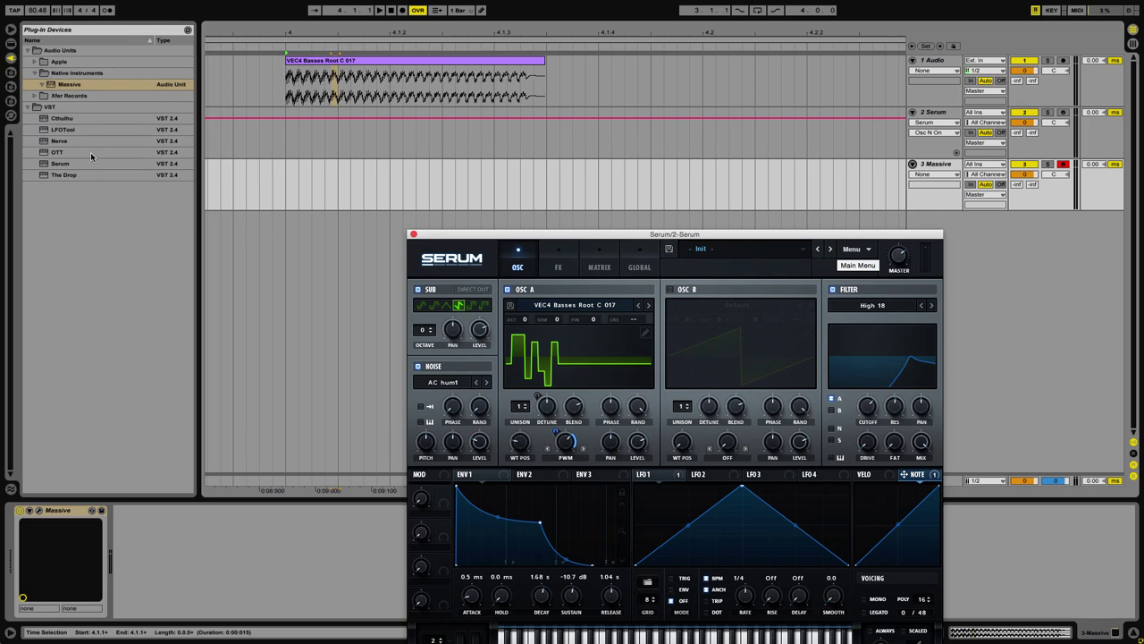
left_click(10, 29)
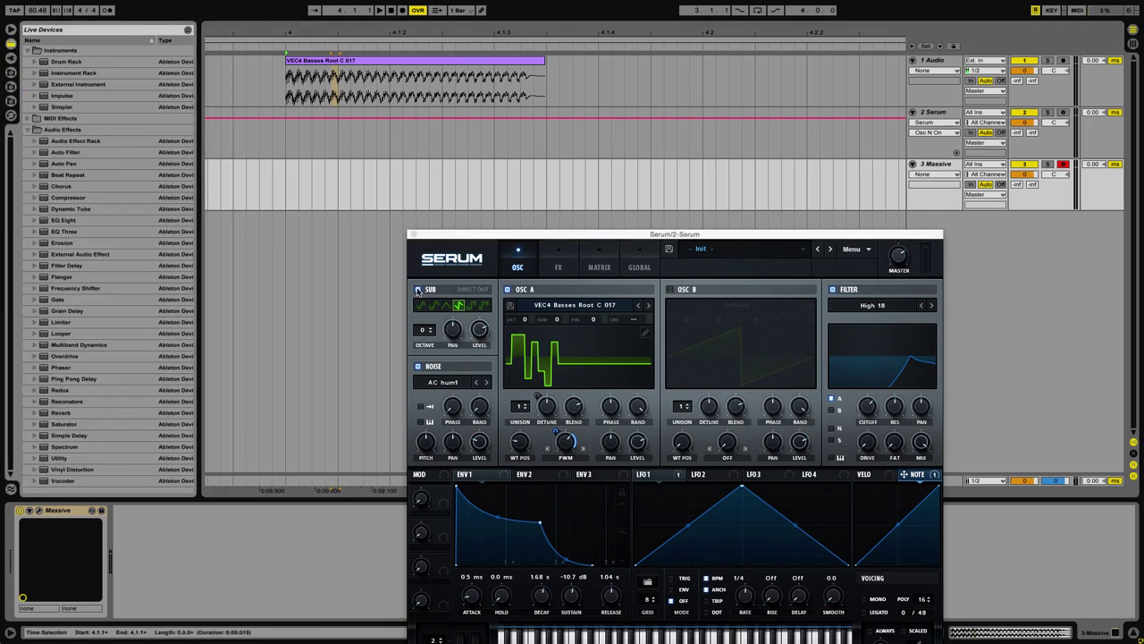
left_click(852, 250)
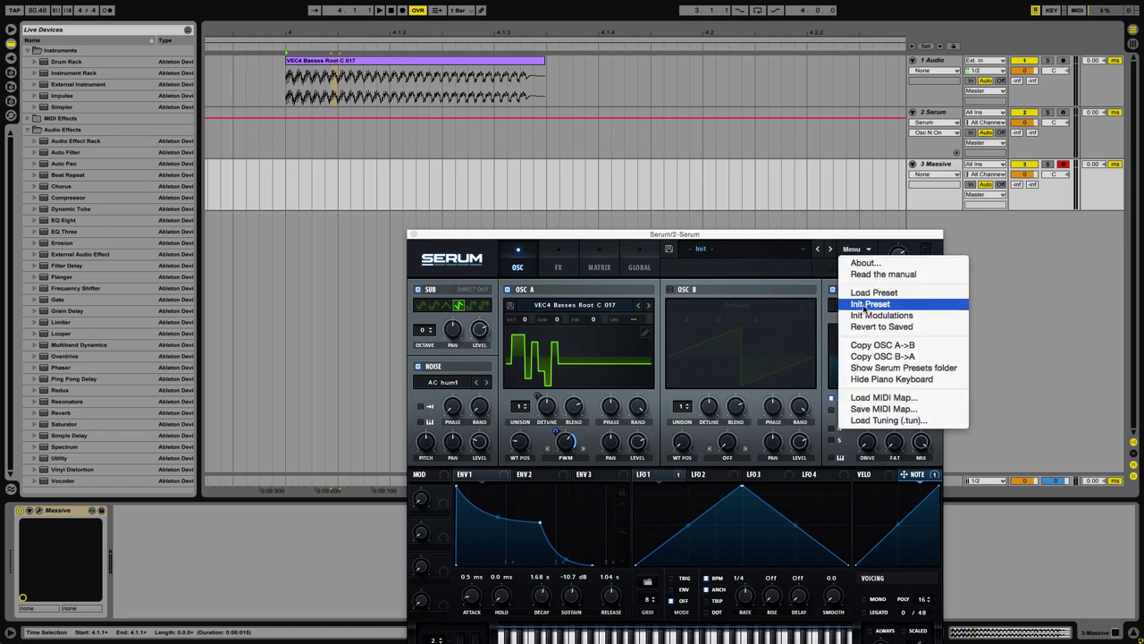
left_click(872, 297)
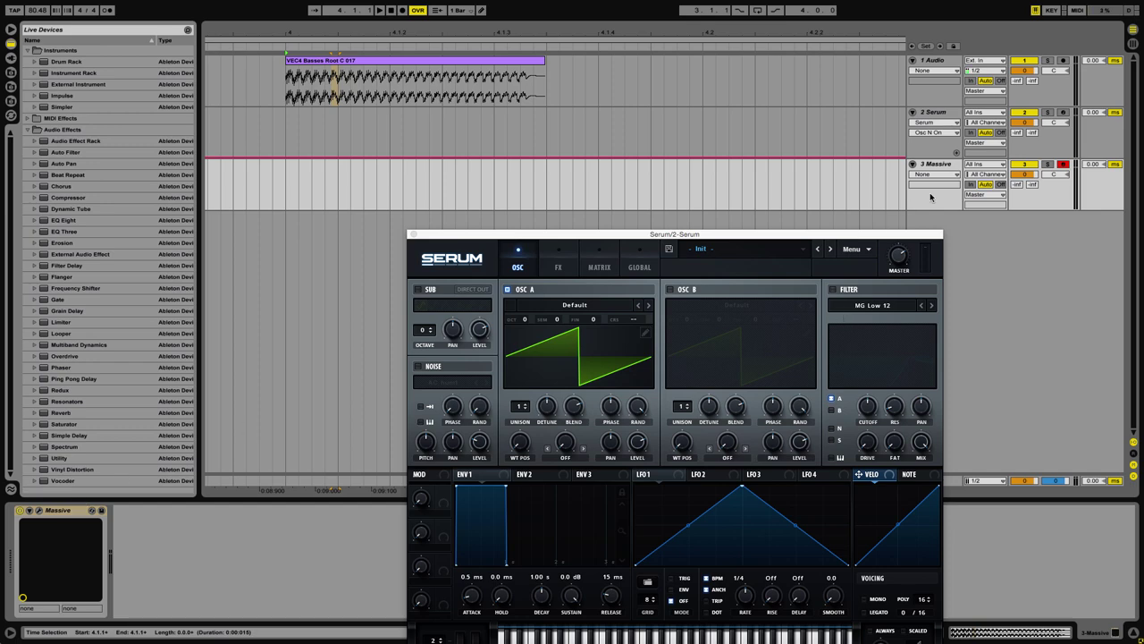
Open Massive's interface, keep OSC1 on the Square-Saw I wavetable and adjust its Wt-position
left_click(39, 511)
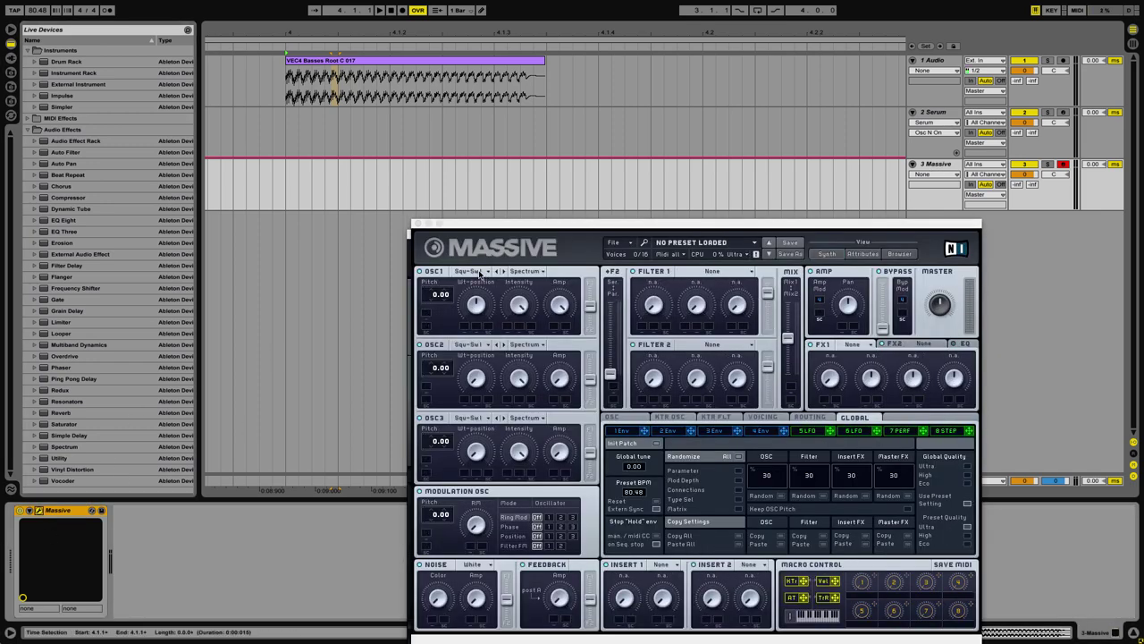
left_click(474, 271)
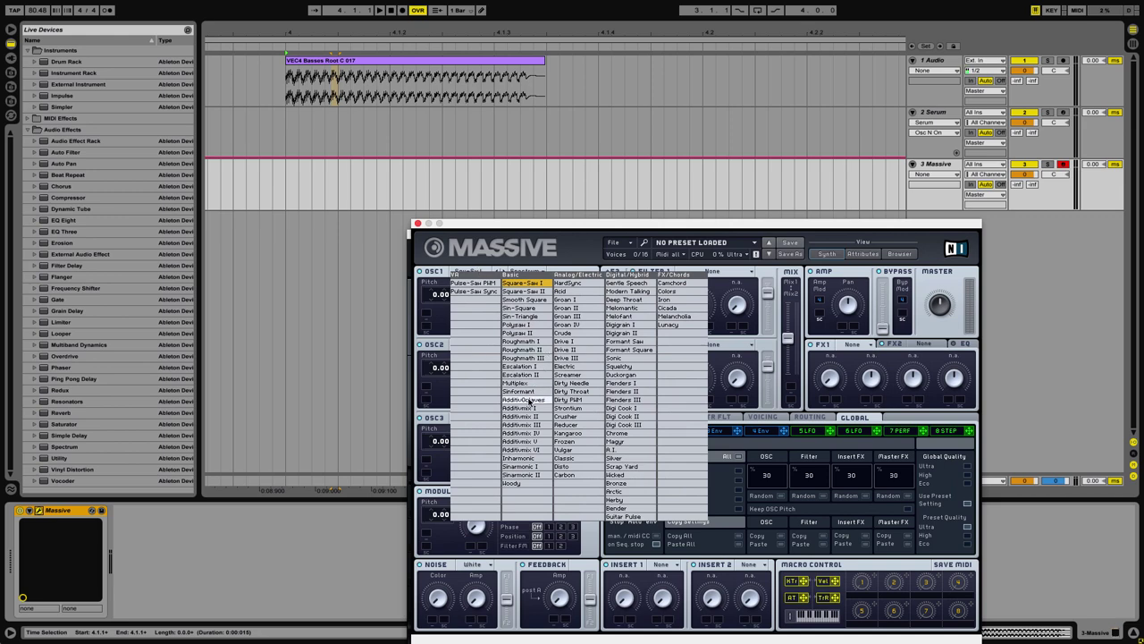
left_click(541, 284)
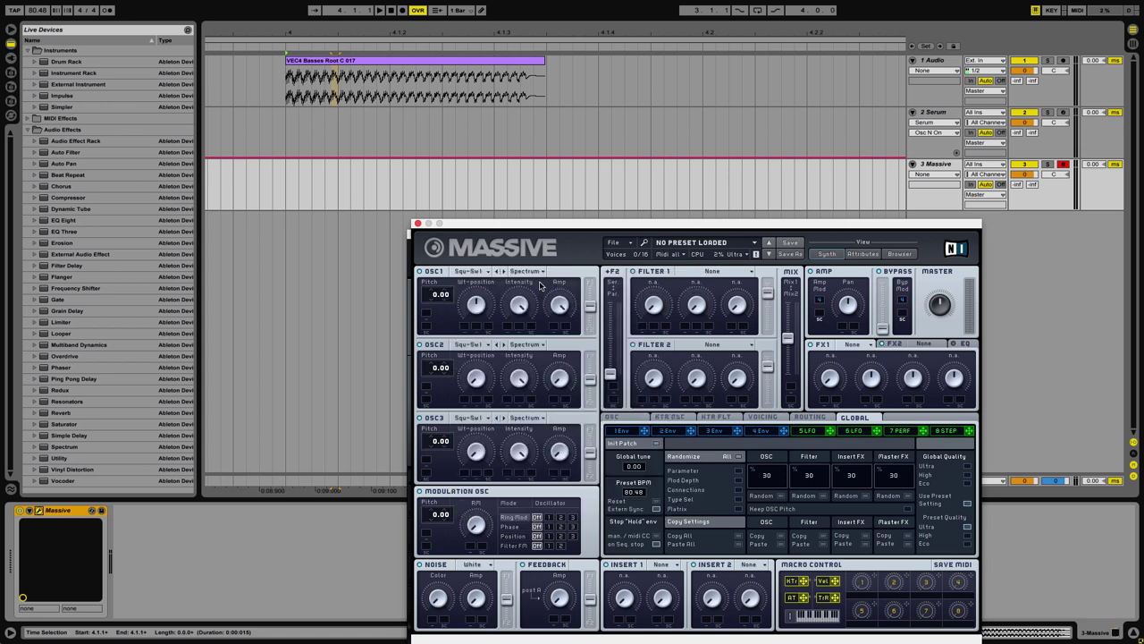
left_click(482, 312)
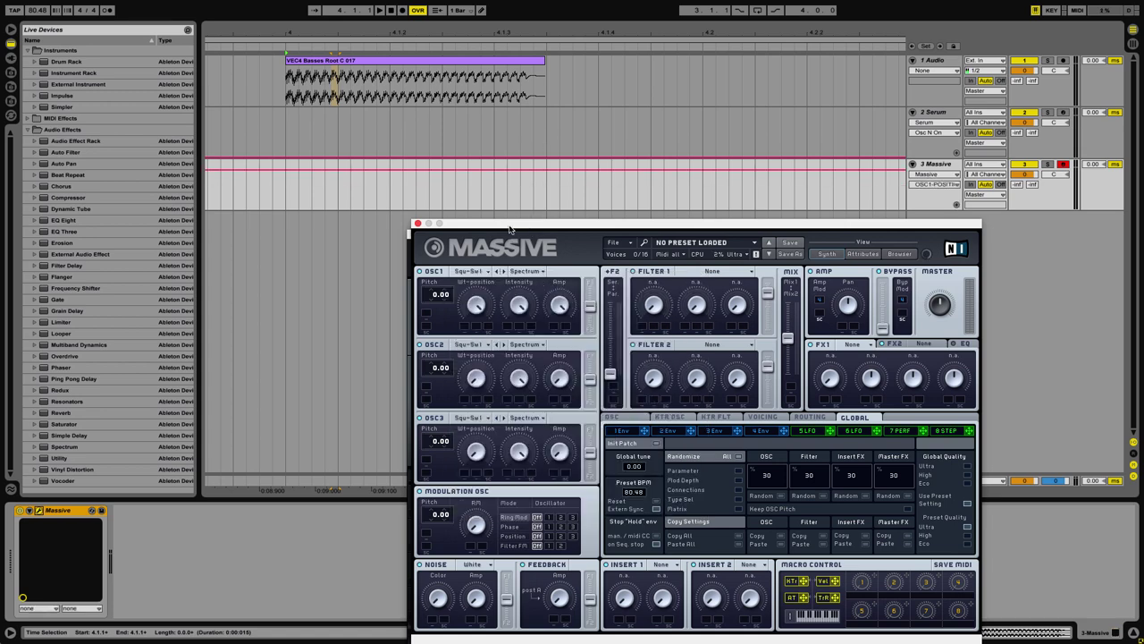
Arrange the Massive and Serum windows side by side and bring Massive to the front
left_click_drag(464, 226, 276, 173)
left_click_drag(849, 238, 946, 218)
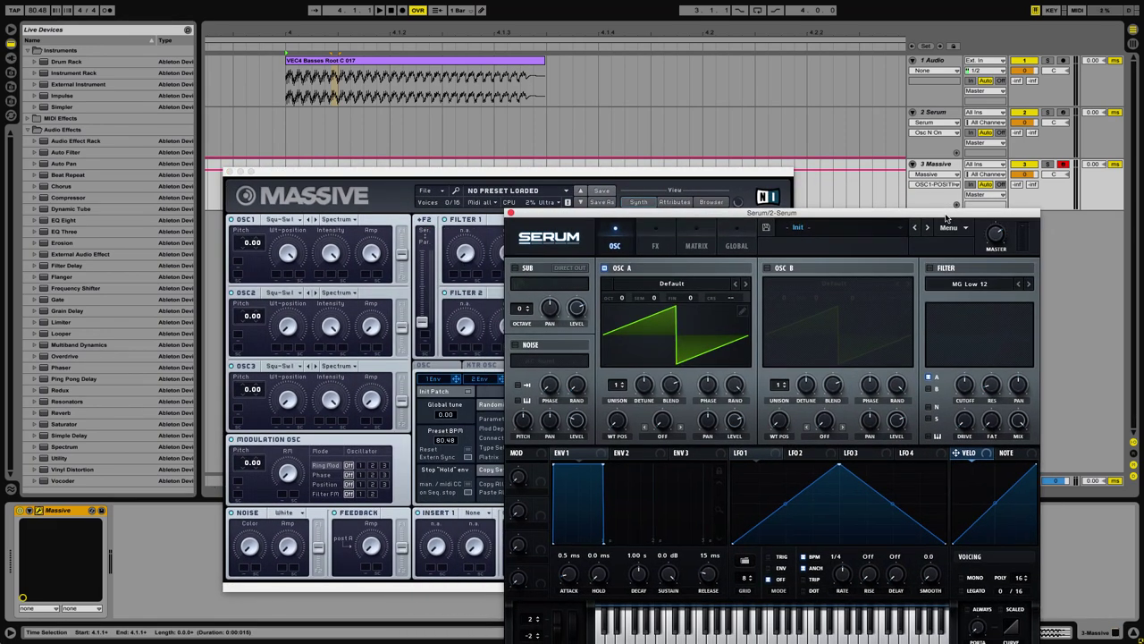
left_click(291, 264)
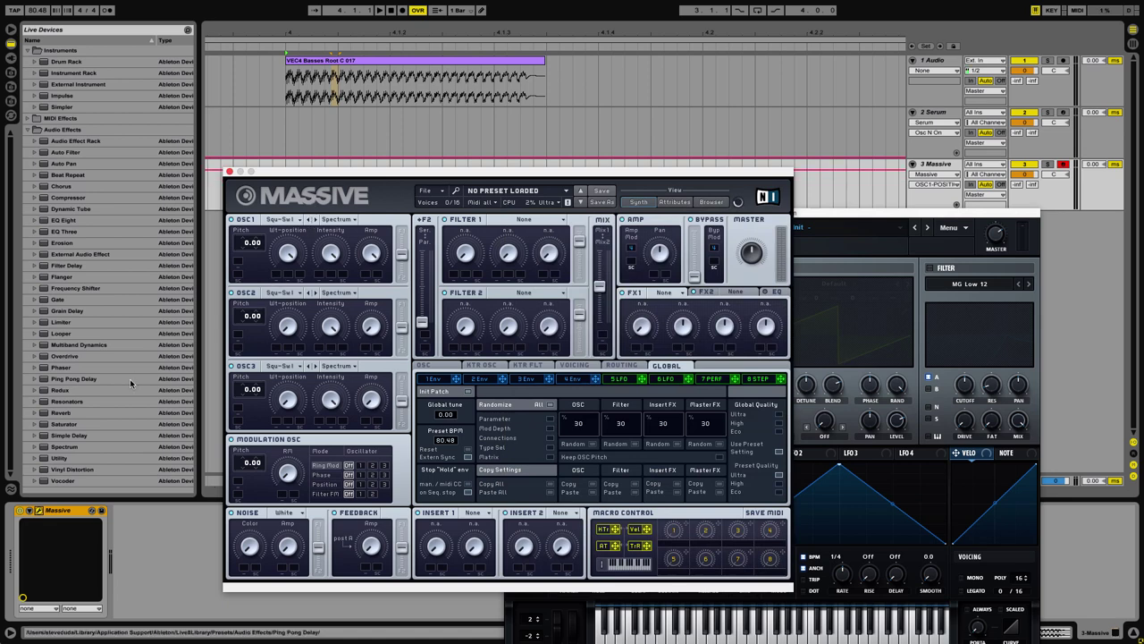
Add the Spectrum analyzer to the Master track and arrange the plug-in windows and the expanded Spectrum display
left_click(57, 447)
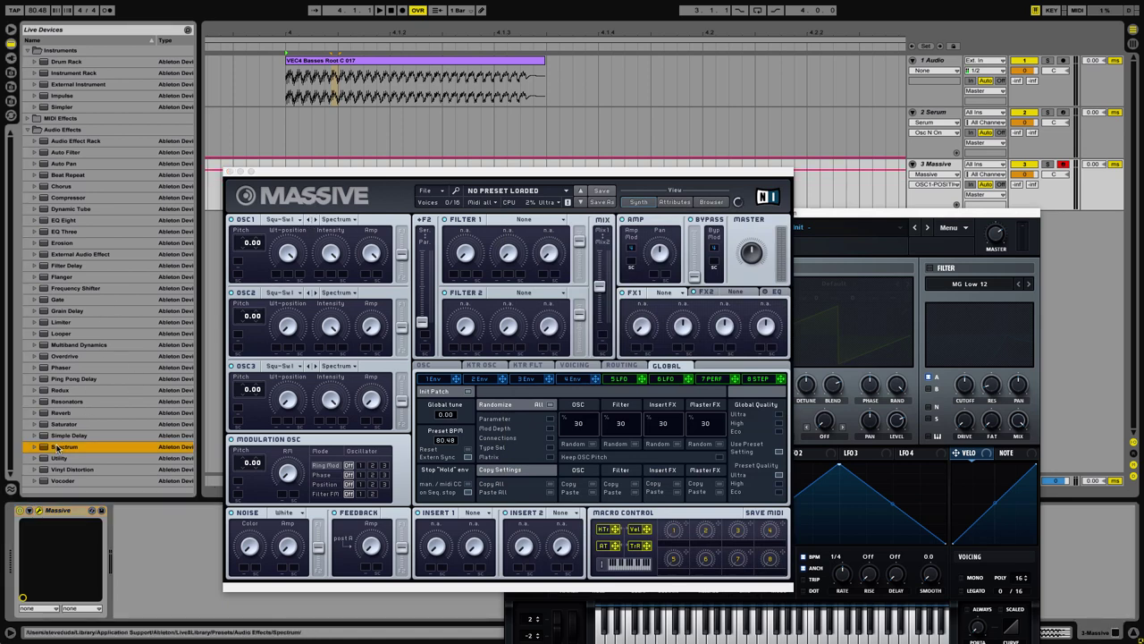
left_click_drag(1063, 482, 1064, 484)
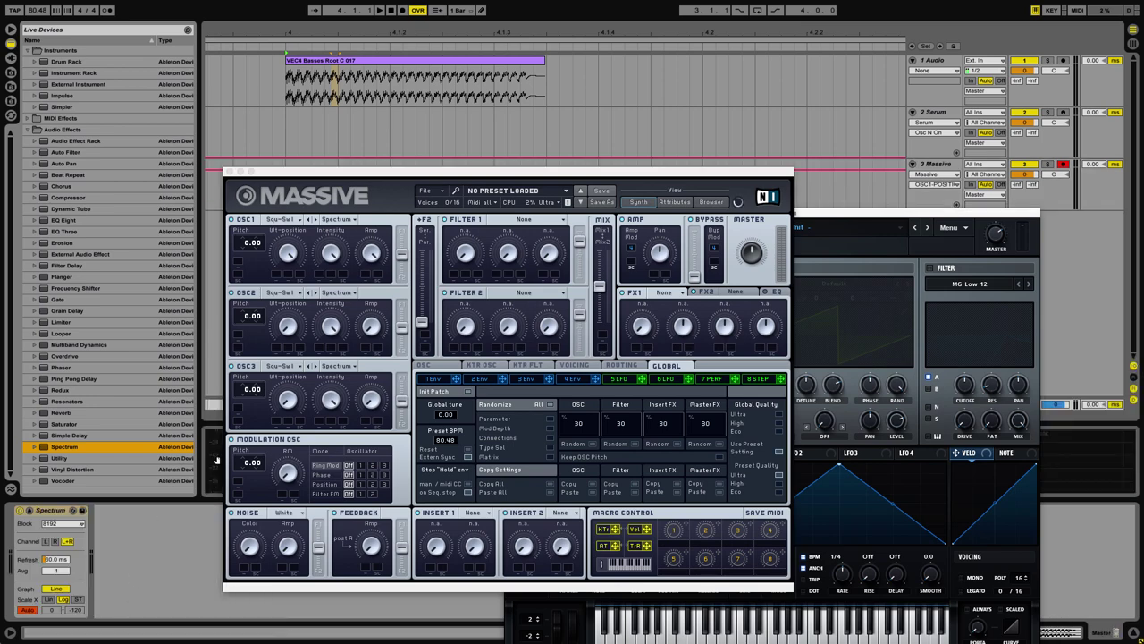
left_click_drag(215, 425, 116, 385)
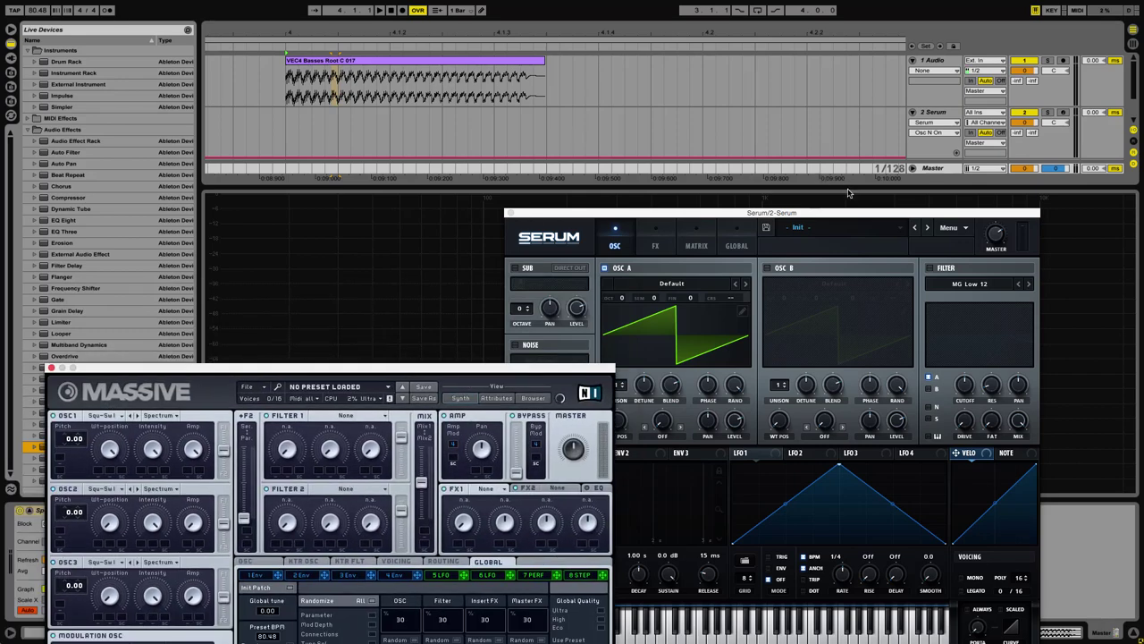
left_click_drag(845, 215, 961, 486)
left_click_drag(938, 185, 938, 320)
Map the Serum and Massive track activators to computer key 1 and test the switching
key("super+k")
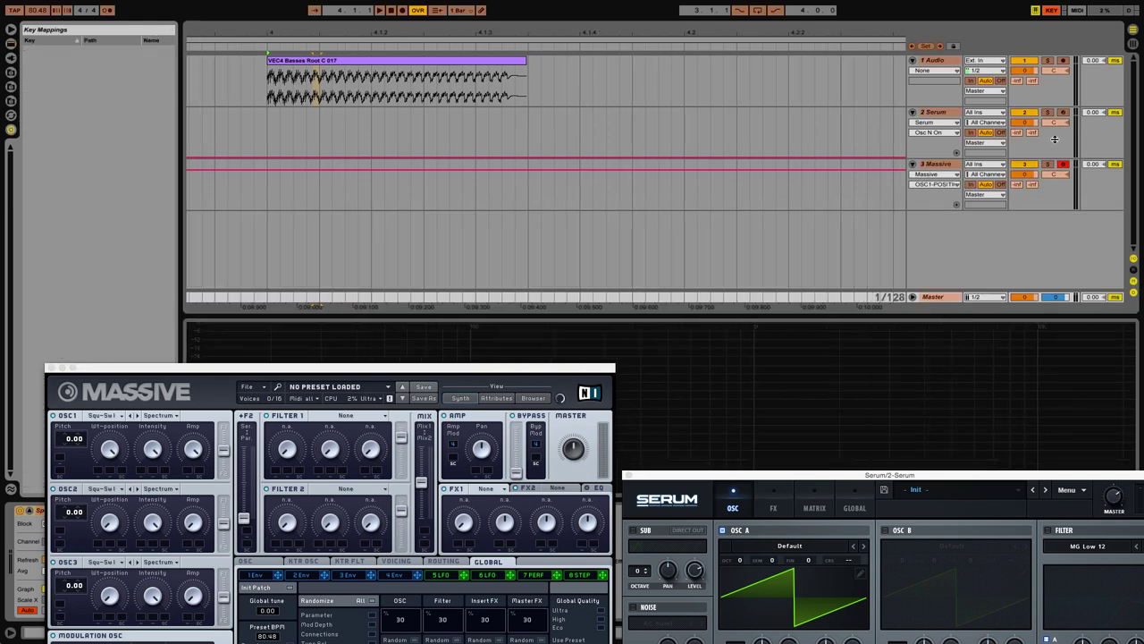
left_click(1024, 113)
key("1")
left_click(1024, 164)
key("2")
key("super+k")
key("2")
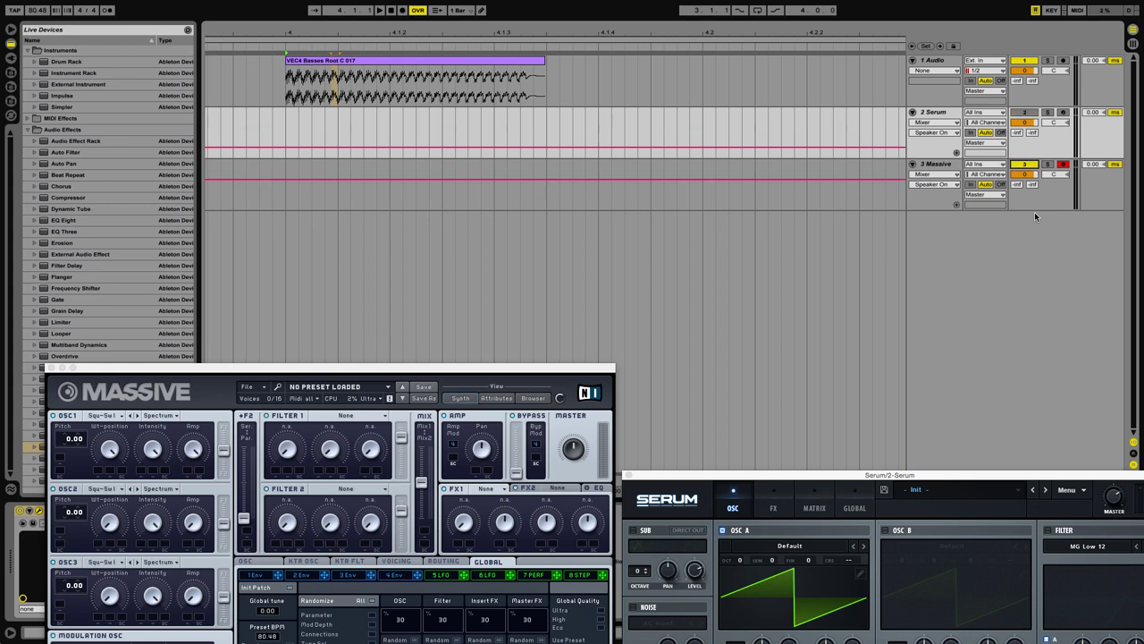
key("1")
key("2")
Clear the key mappings on the Massive and Serum track activators and reassign both to 1
key("super+k")
left_click(1020, 166)
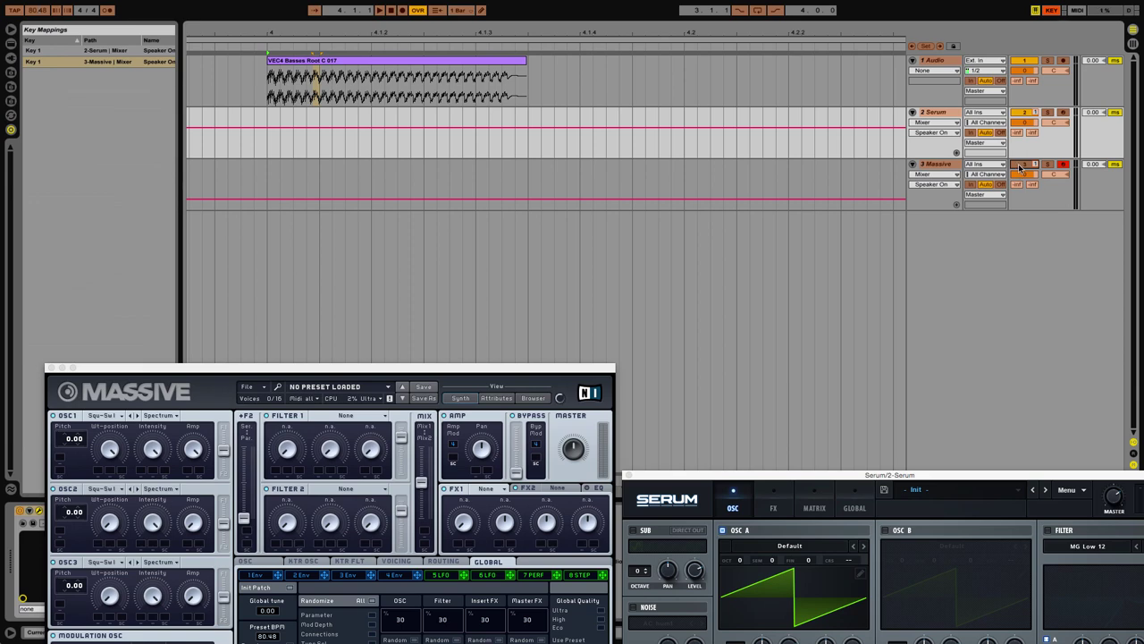
key("BackSpace")
left_click(1028, 115)
key("BackSpace")
key("1")
left_click(1028, 165)
key("1")
key("super+k")
Toggle repeatedly between the Serum and Massive tracks to check that only one is active at a time
key("1")
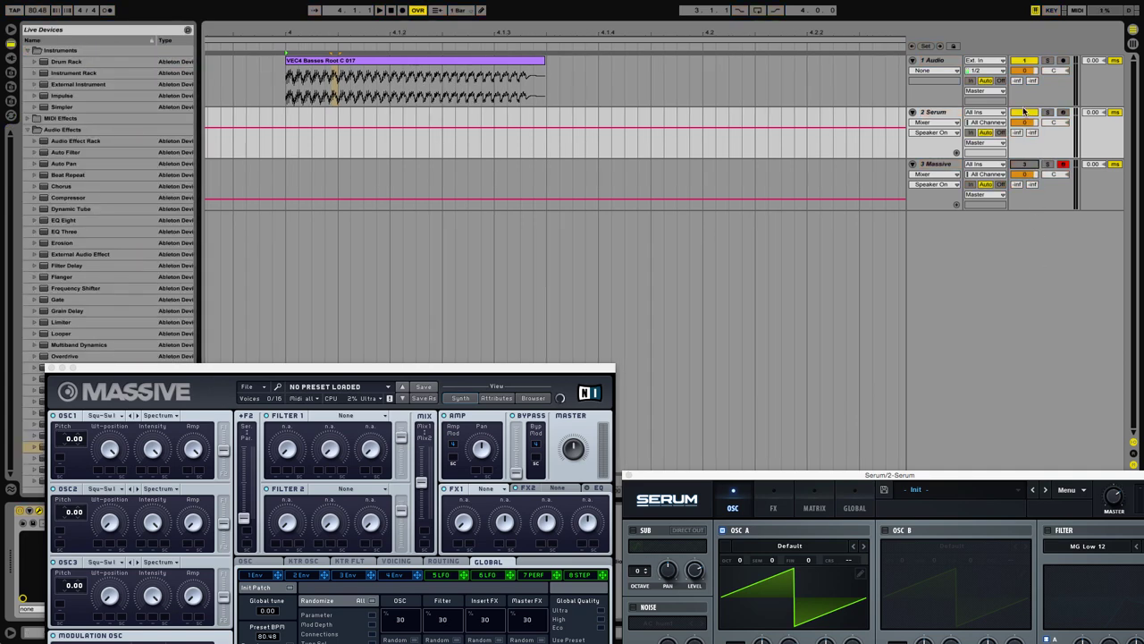
key("1")
key("1")
key("1")
key("1")
key("1")
key("1")
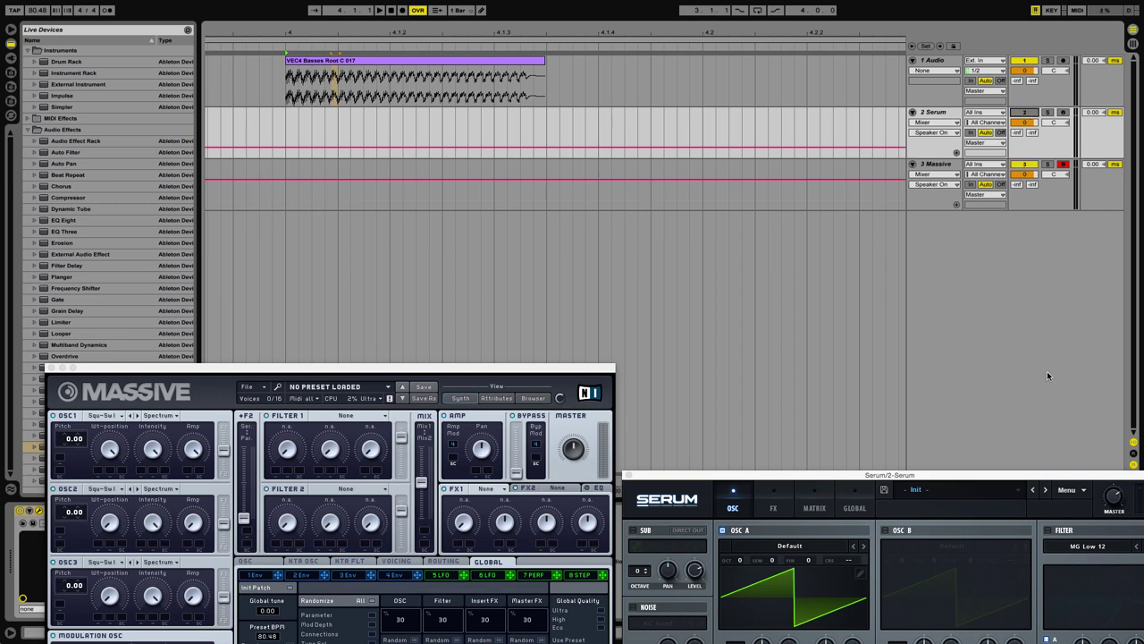
key("1")
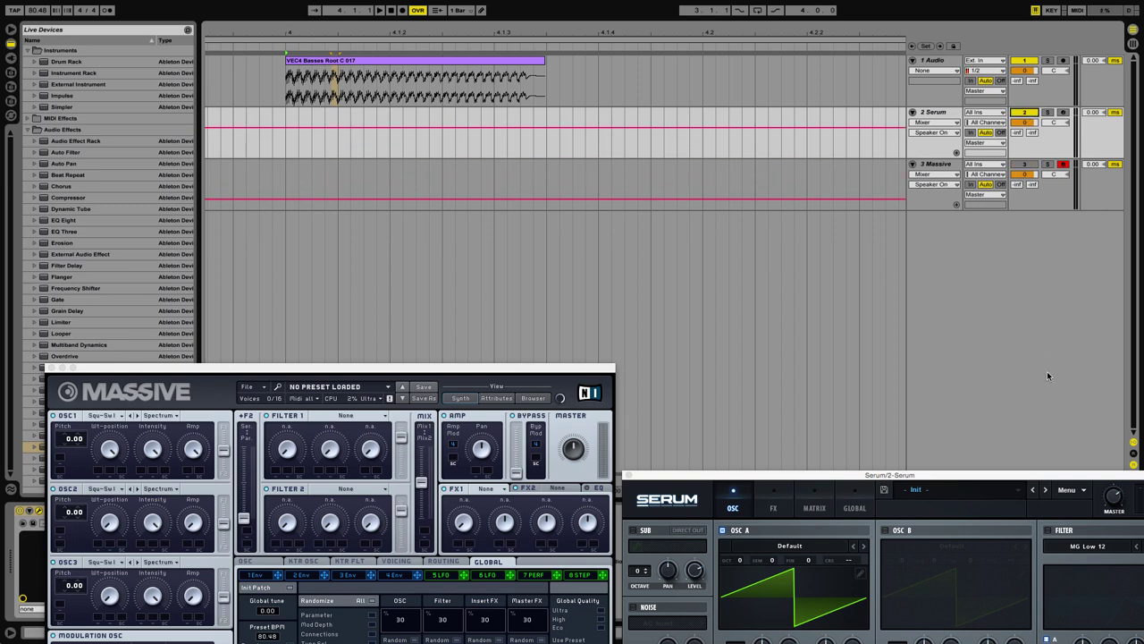
Set monitoring to In on the Serum and Massive tracks and switch between them to compare their sound
left_click(974, 133)
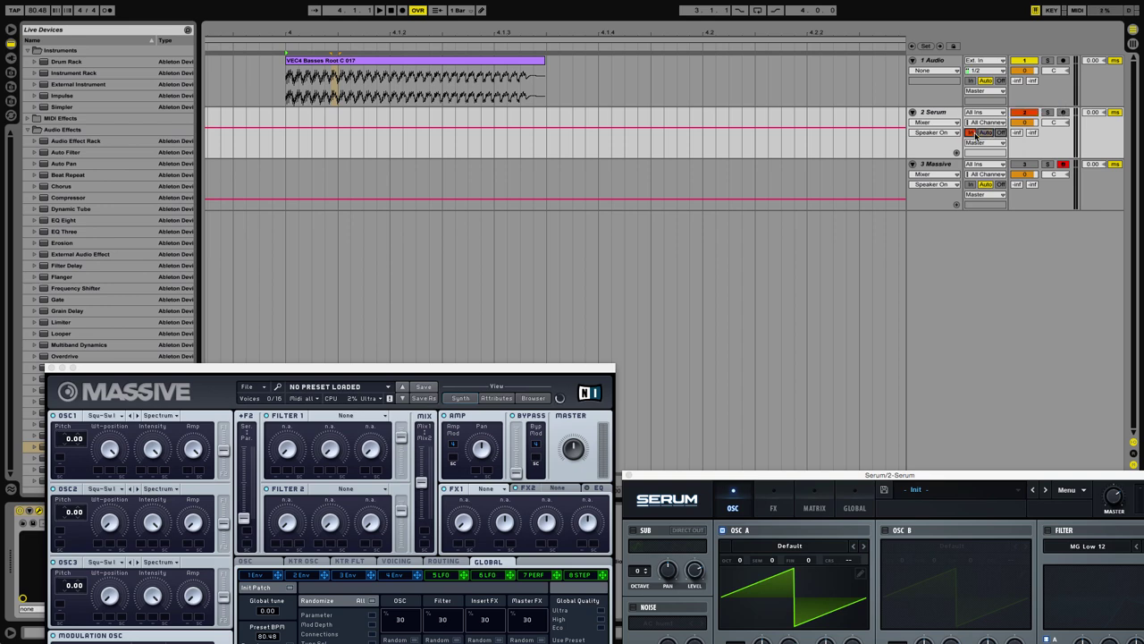
left_click(973, 184)
key("1")
key("1")
key("1")
key("1")
key("1")
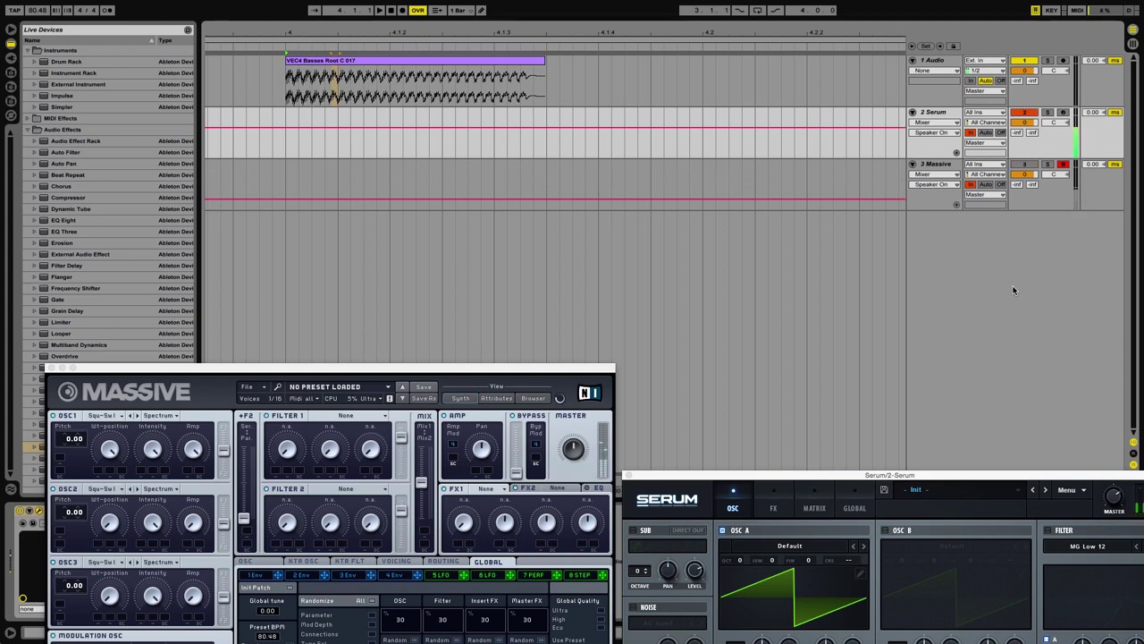
Move the Massive window higher, show envelope 4 and adjust its level to hold flat at full
left_click_drag(456, 364, 474, 266)
left_click(410, 474)
left_click(451, 526)
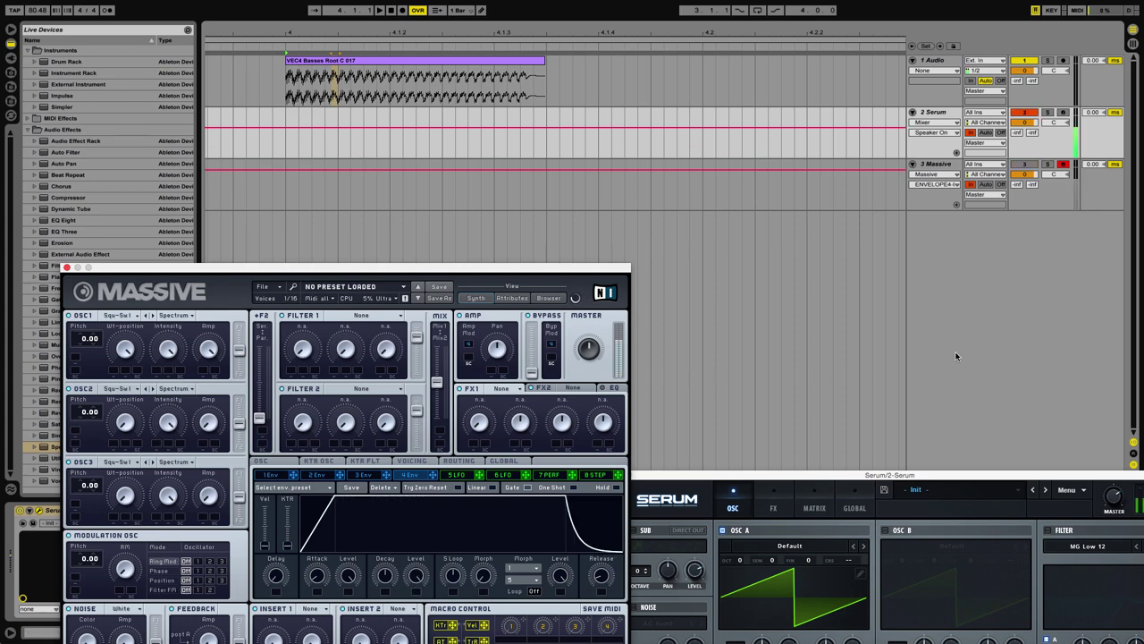
Rearrange the Serum and Massive windows and select the Master track to show its Spectrum display
left_click_drag(933, 469, 576, 16)
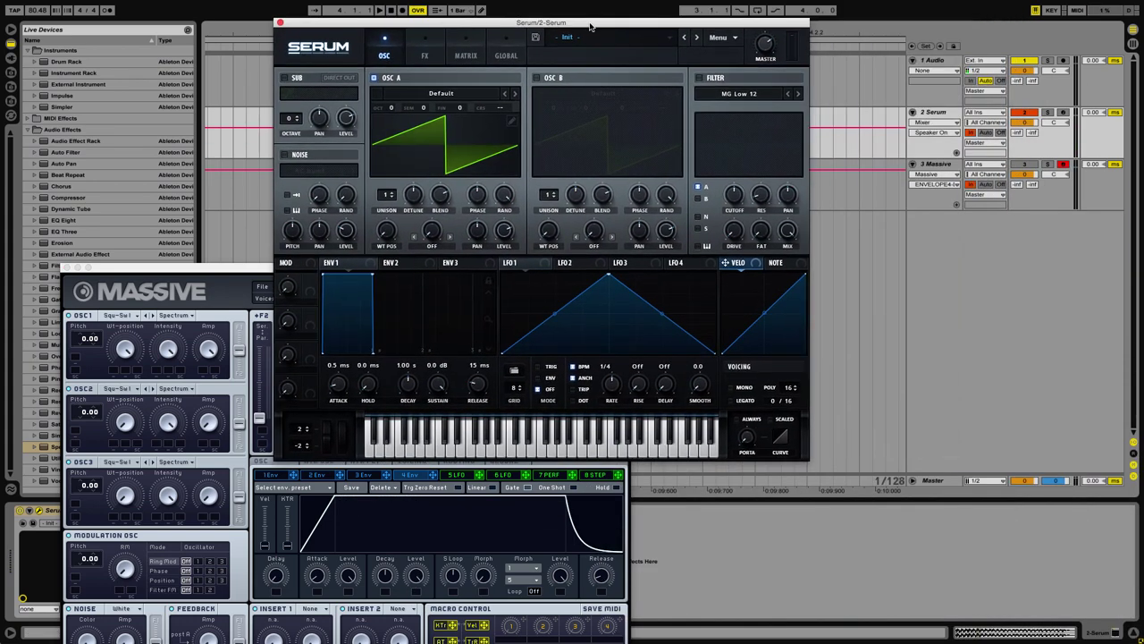
left_click(934, 482)
left_click_drag(197, 261, 357, 605)
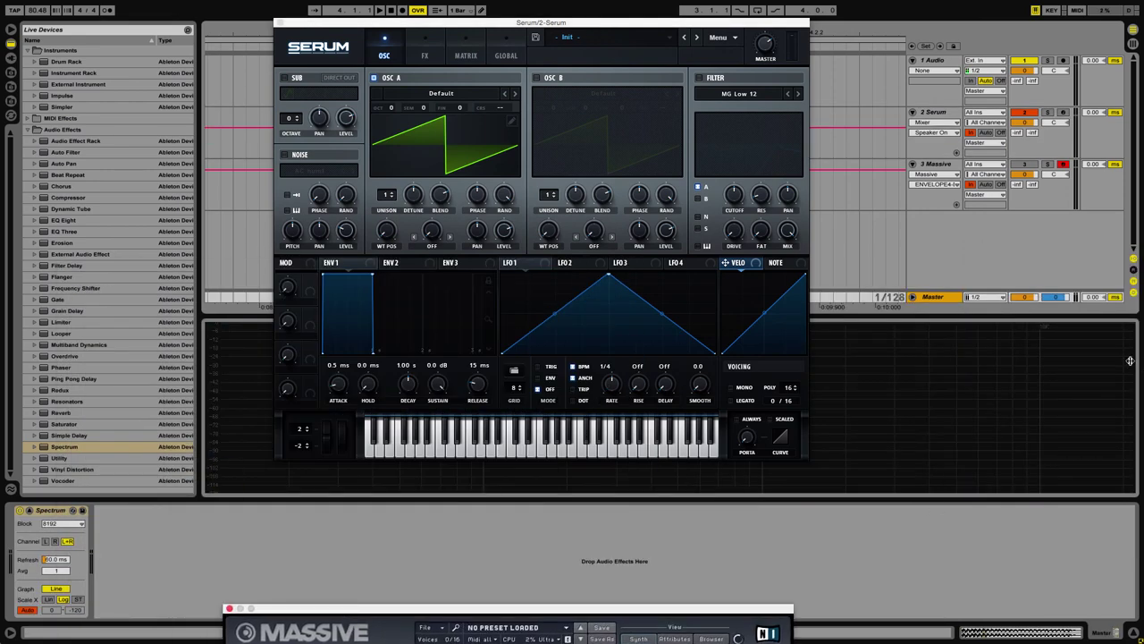
Close the Serum window, then turn the Master volume far down and play a low Serum note in the C2 to D3 octave
left_click(278, 23)
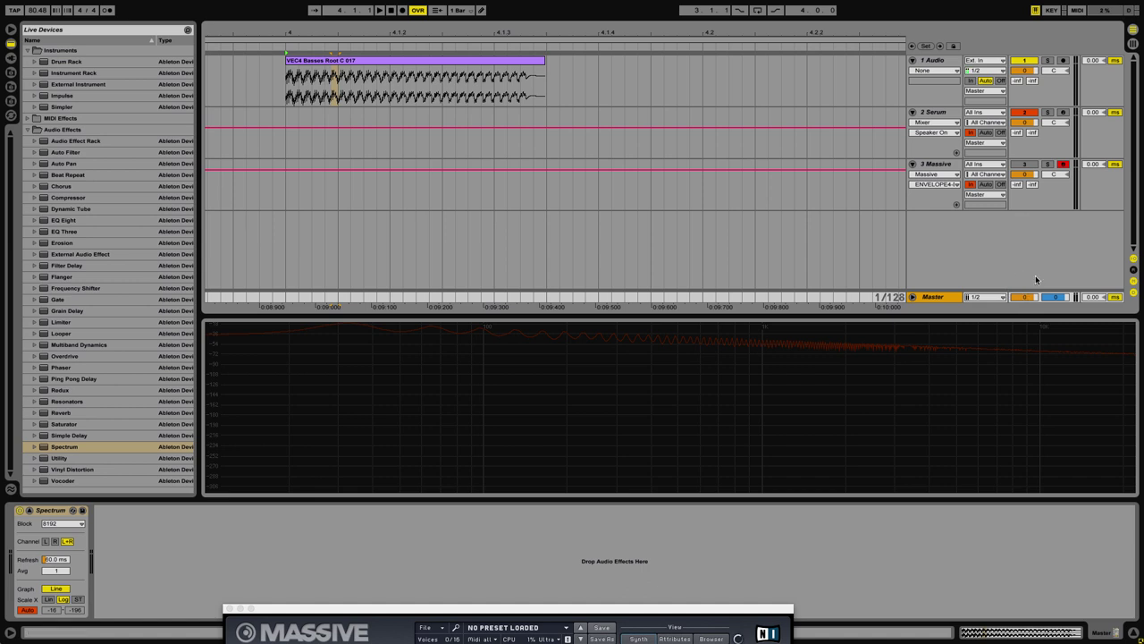
left_click_drag(1025, 297, 1028, 299)
key("z")
key("a")
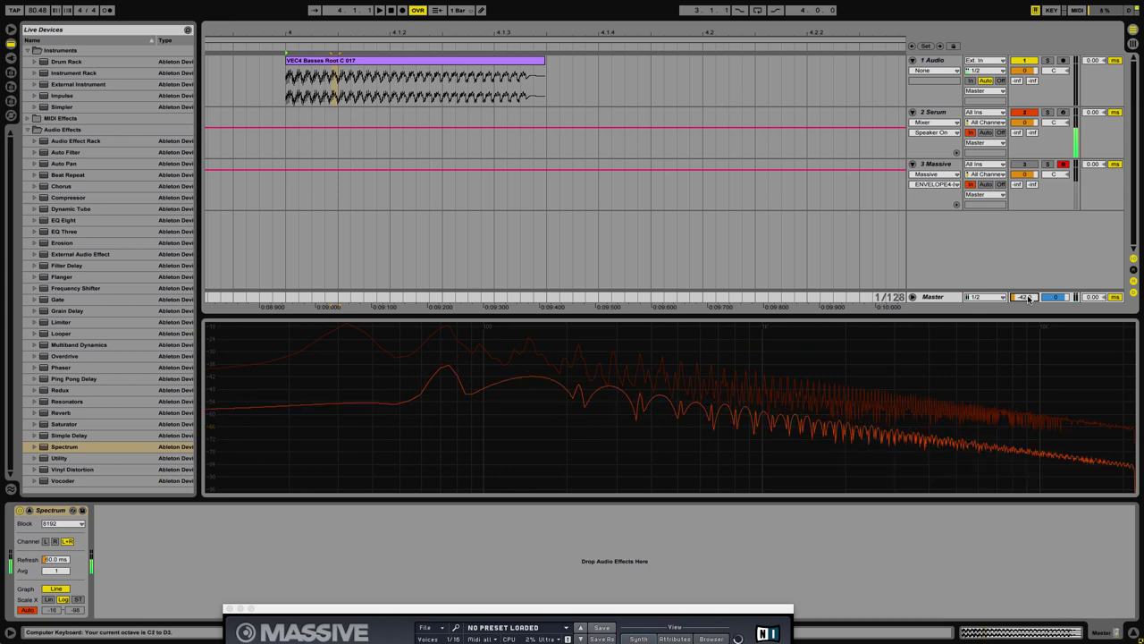
Raise the computer keyboard's note range four octaves and set the Master volume to about -14.1 dB while playing high notes
key("x")
key("x")
key("x")
key("x")
mouse_move(1028, 299)
left_mouse_down()
mouse_move(1028, 284)
mouse_move(1002, 271)
mouse_move(1026, 303)
left_mouse_up()
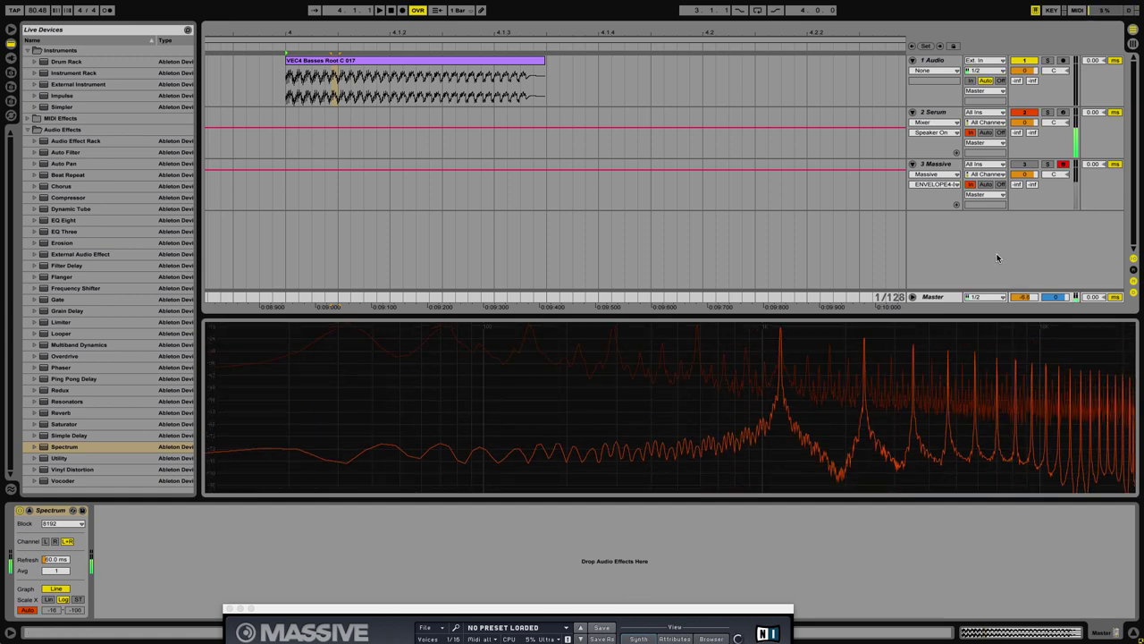
mouse_move(1024, 297)
left_mouse_down()
mouse_move(1025, 285)
mouse_move(1025, 295)
left_mouse_up()
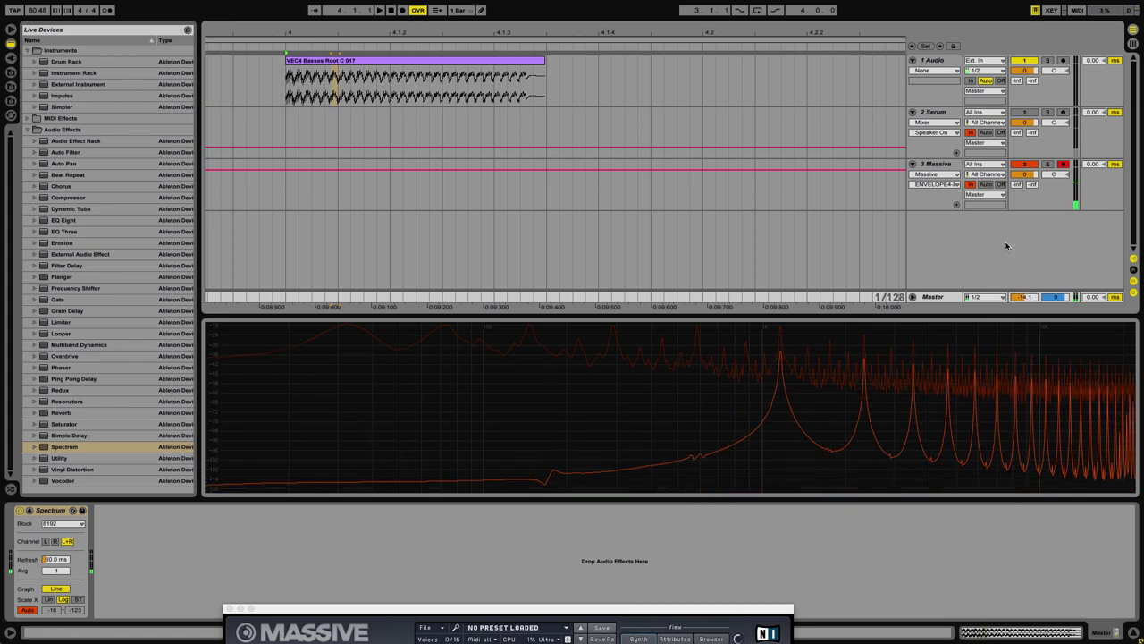
Check the Massive track's device, then return to the Master's Spectrum and examine the high-frequency content of Massive's high note
left_click(944, 163)
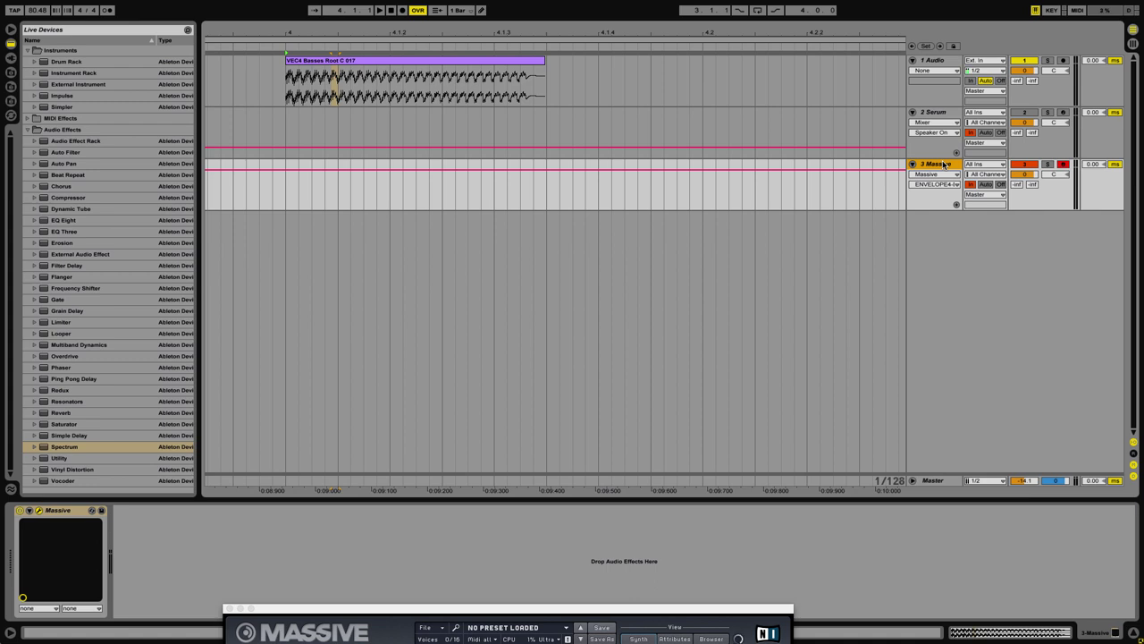
left_click(943, 482)
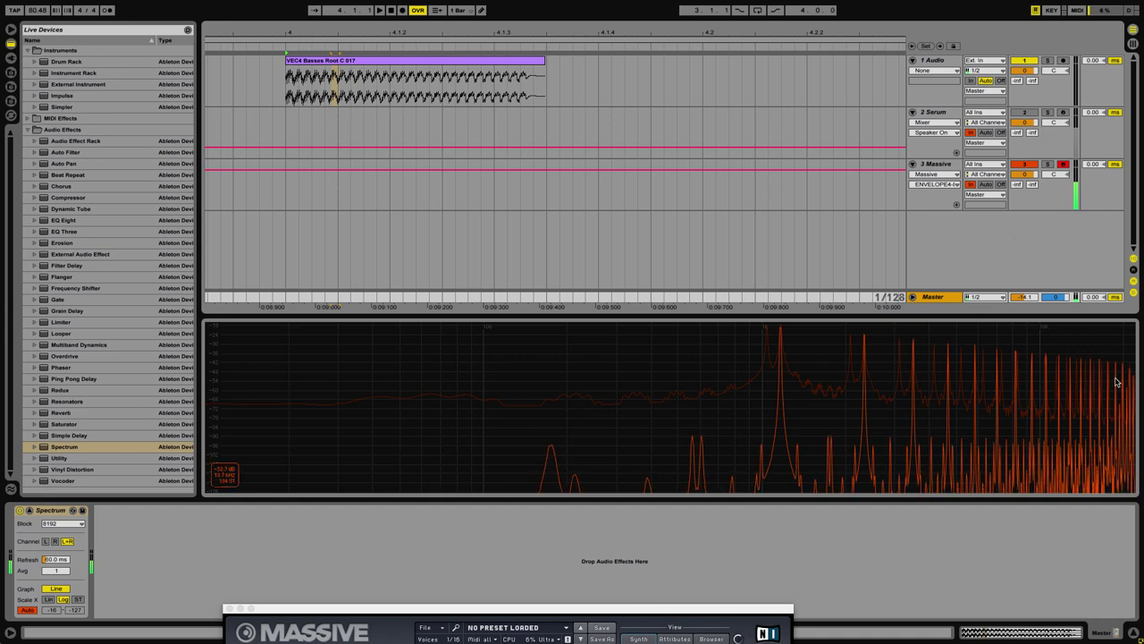
mouse_move(1119, 410)
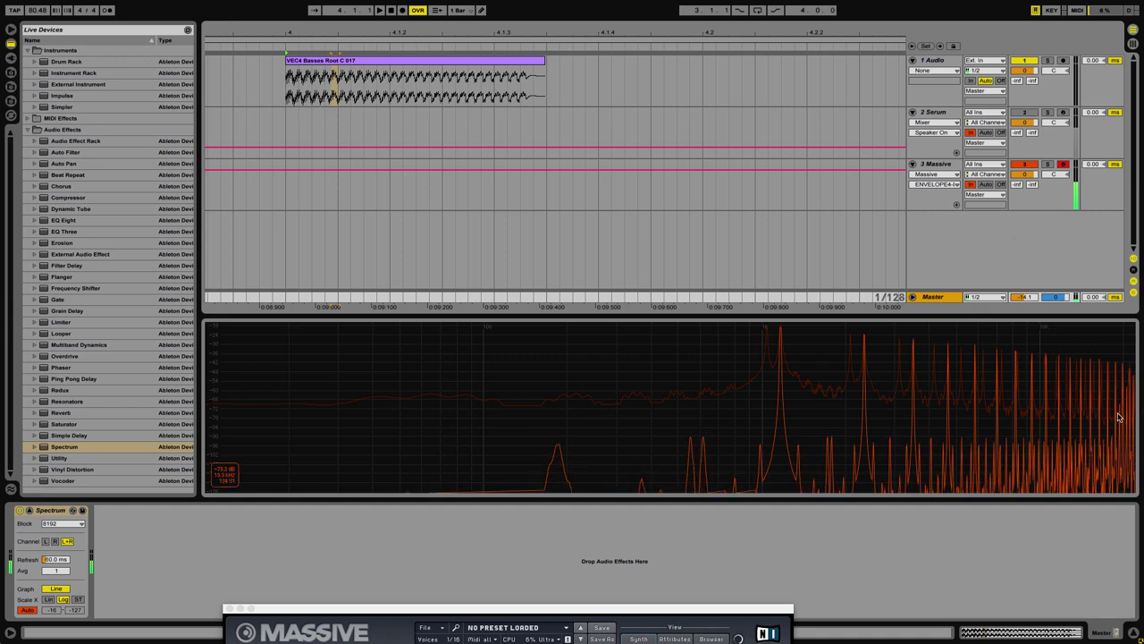